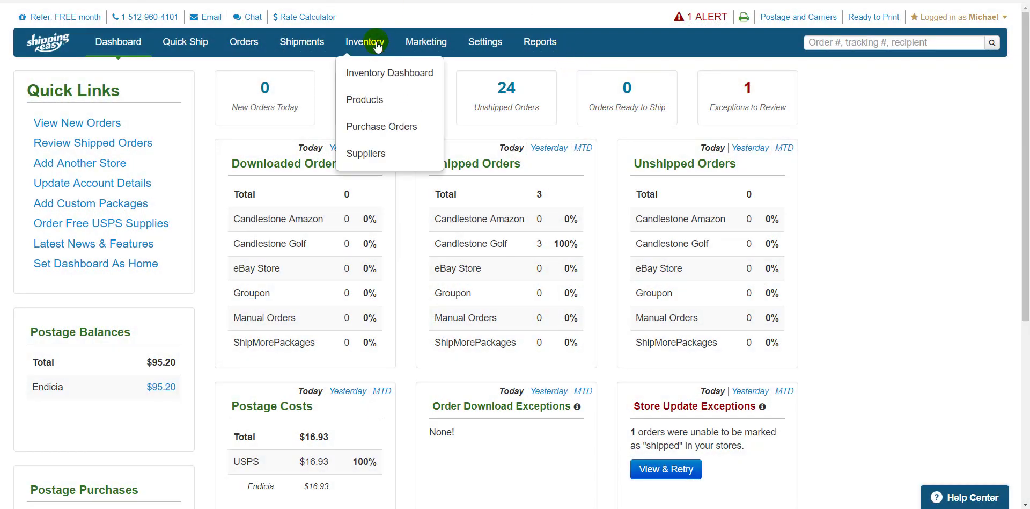
Open the Titleist Golf Balls product from Inventory > Products for editing
{"action": "left_click", "coordinate": [381, 98]}
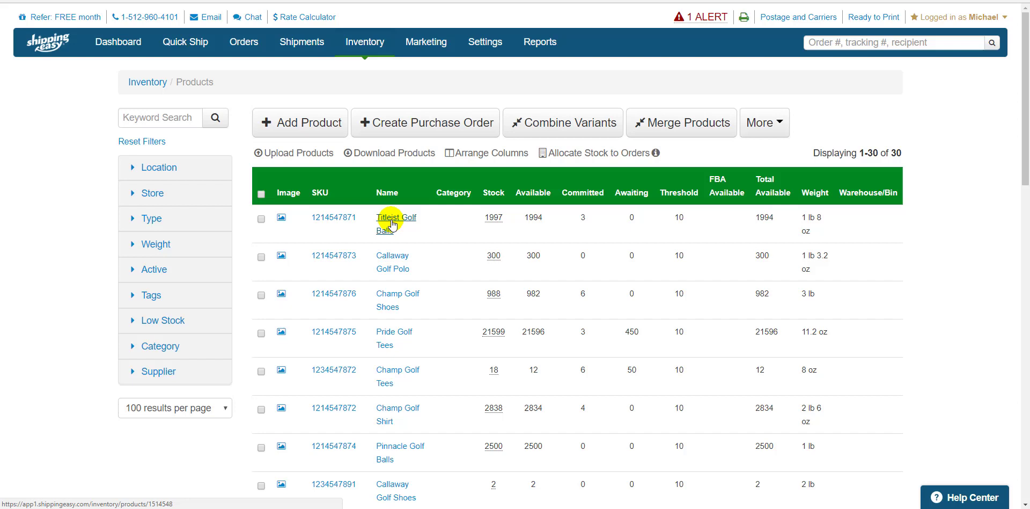
{"action": "left_click", "coordinate": [391, 221]}
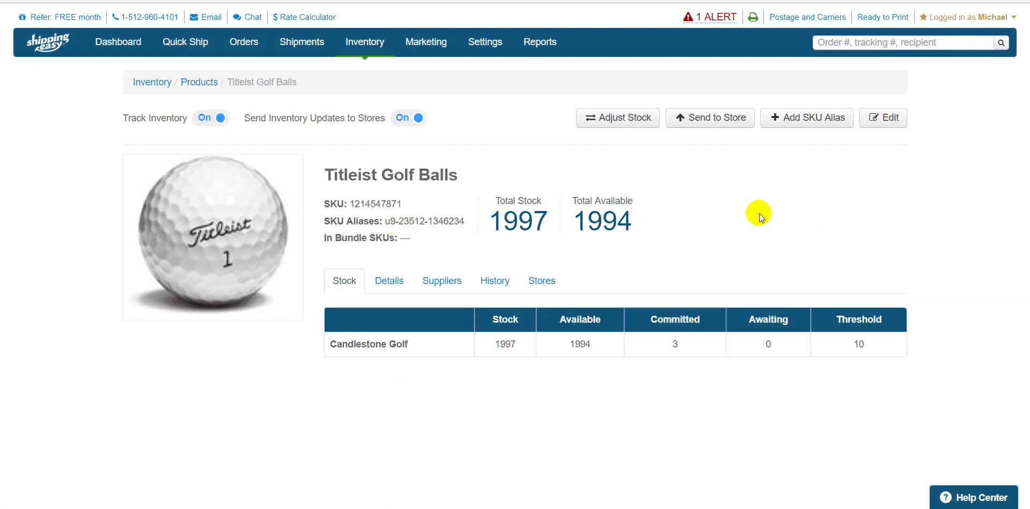
{"action": "left_click", "coordinate": [900, 123]}
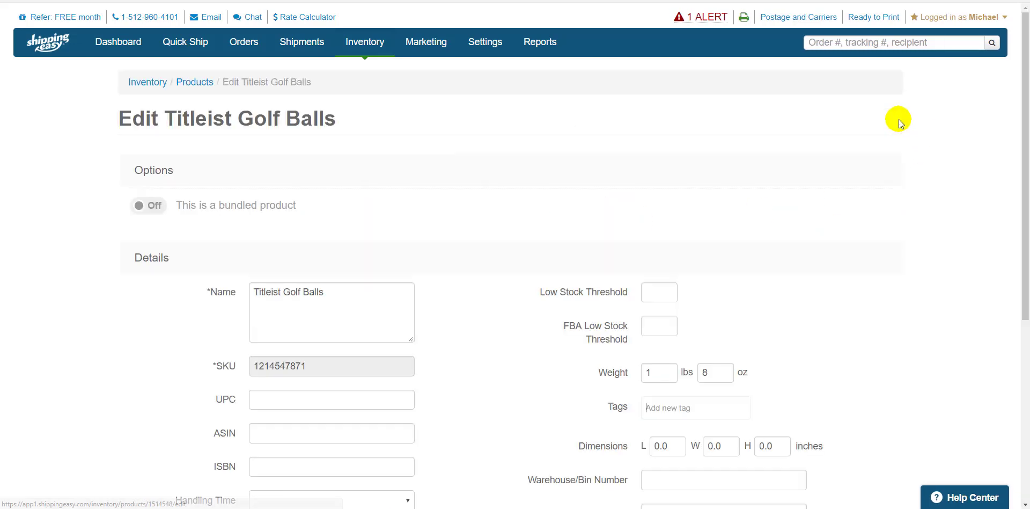
Mark Titleist Golf Balls as a bundled product and add Champ Golf Tees, found by searching '123'
{"action": "left_click", "coordinate": [138, 206]}
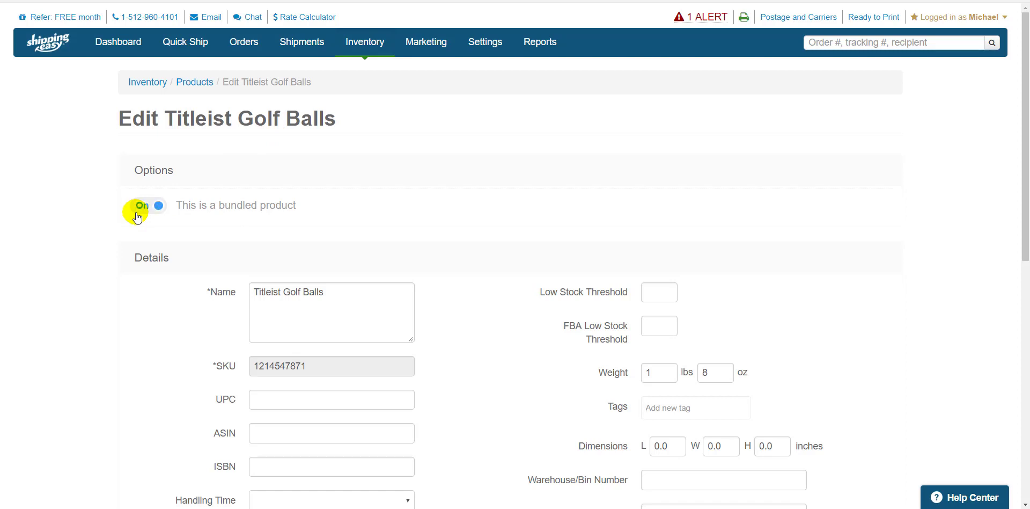
{"action": "scroll", "coordinate": [133, 349], "scroll_direction": "down", "scroll_amount": 5}
{"action": "scroll", "coordinate": [207, 387], "scroll_direction": "down", "scroll_amount": 4}
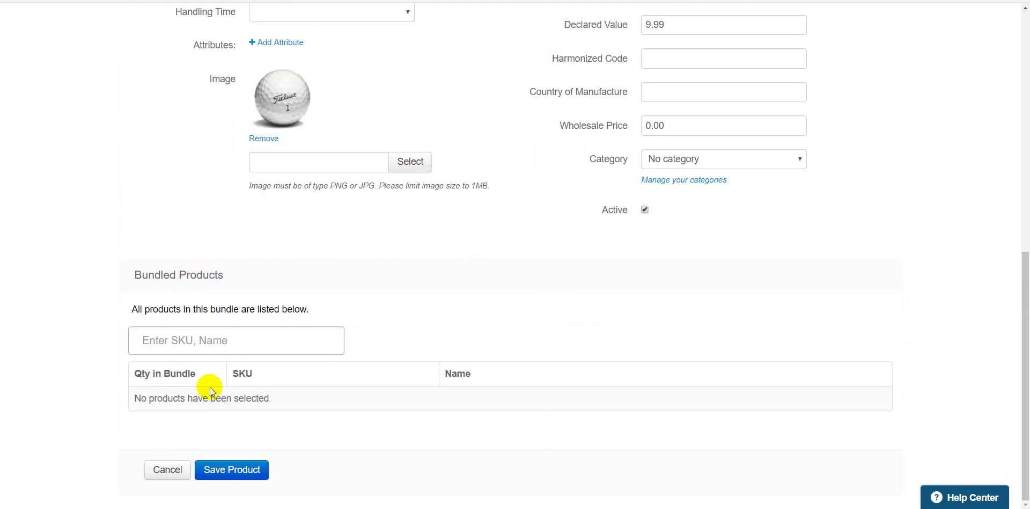
{"action": "left_click", "coordinate": [207, 338]}
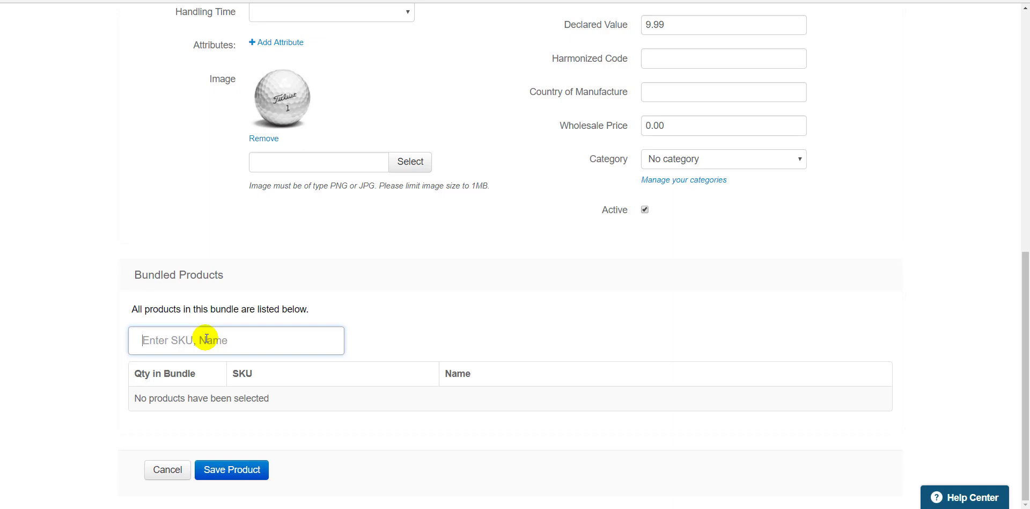
{"action": "type", "text": "123"}
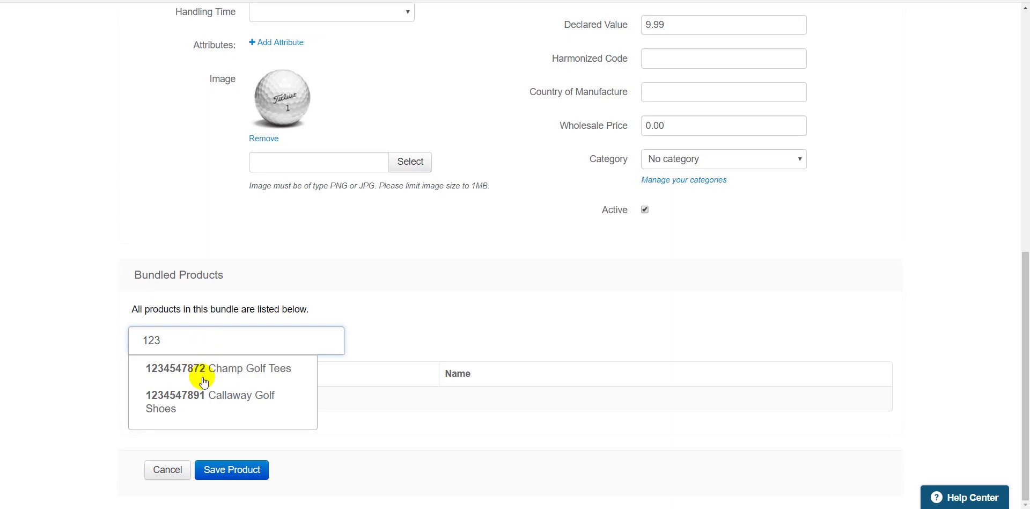
{"action": "left_click", "coordinate": [230, 368]}
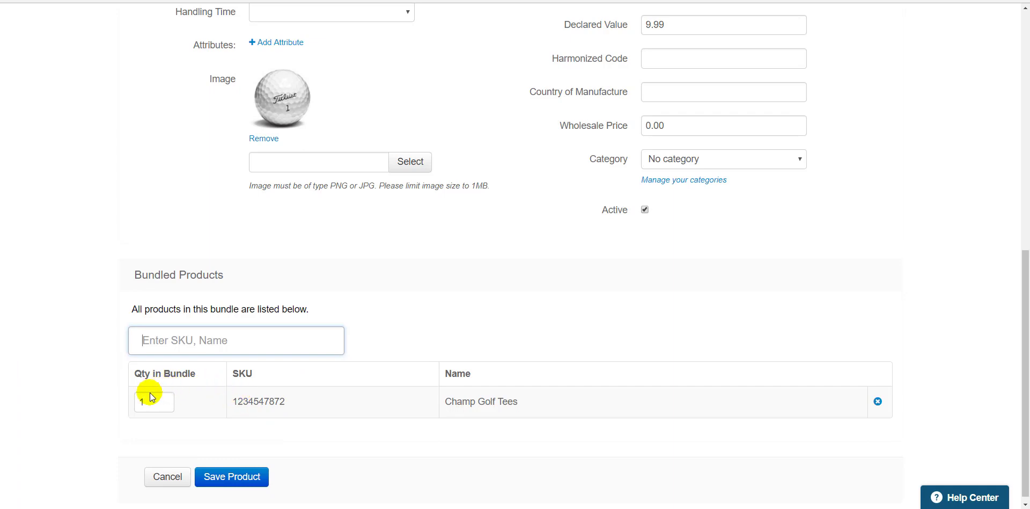
Set the bundle quantity to 4 and save the product
{"action": "mouse_move", "coordinate": [153, 401]}
{"action": "left_click_drag", "start_coordinate": [147, 402], "coordinate": [79, 406]}
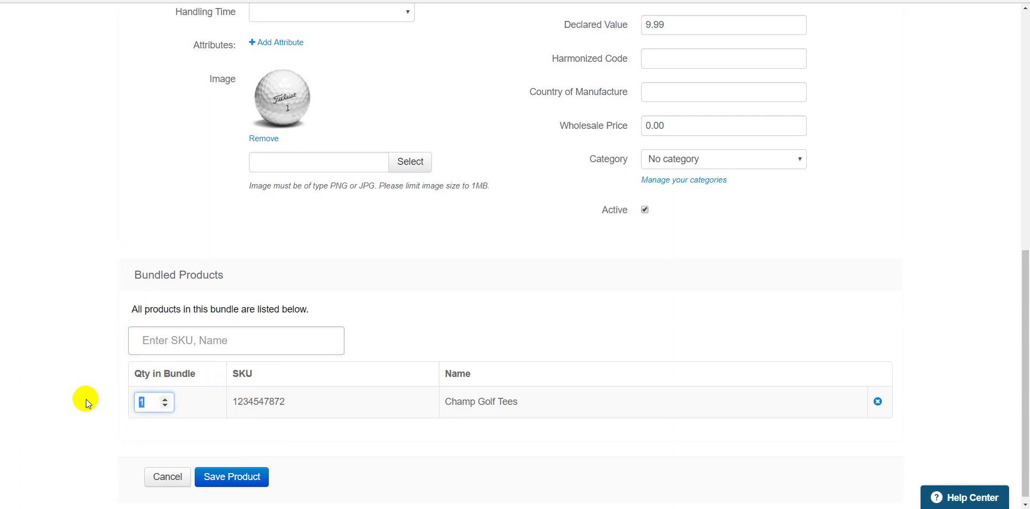
{"action": "type", "text": "4"}
{"action": "left_click", "coordinate": [242, 475]}
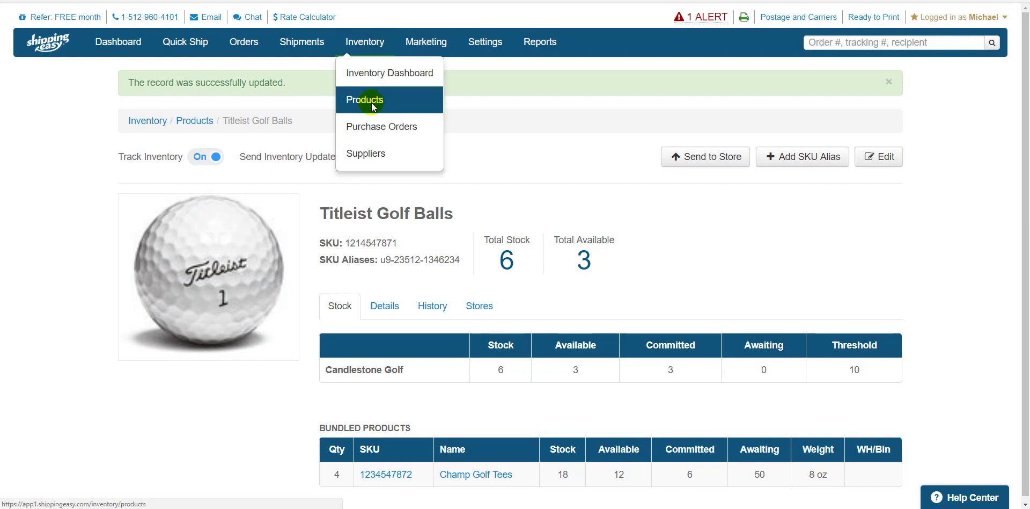
Export the Active Products list from Inventory > Products as a CSV file
{"action": "left_click", "coordinate": [368, 101]}
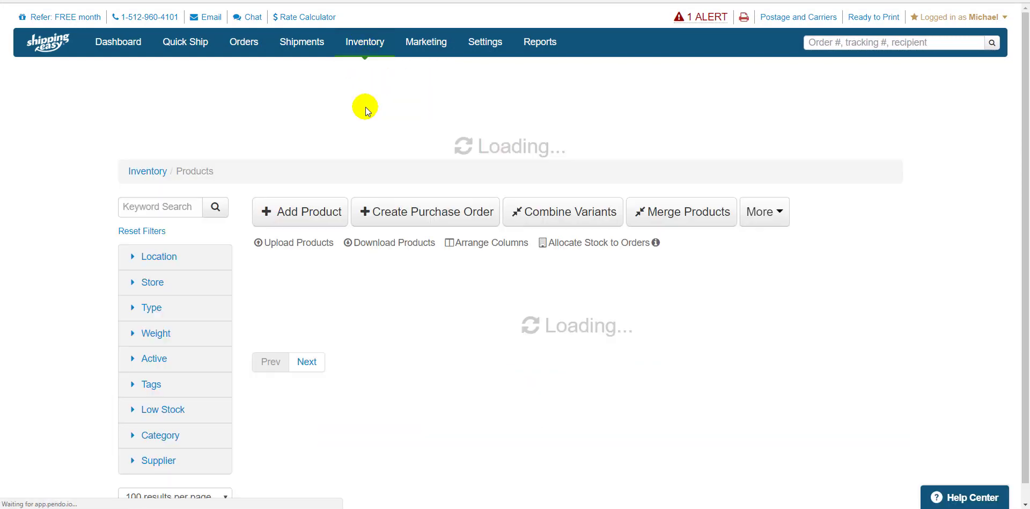
{"action": "left_click", "coordinate": [377, 156]}
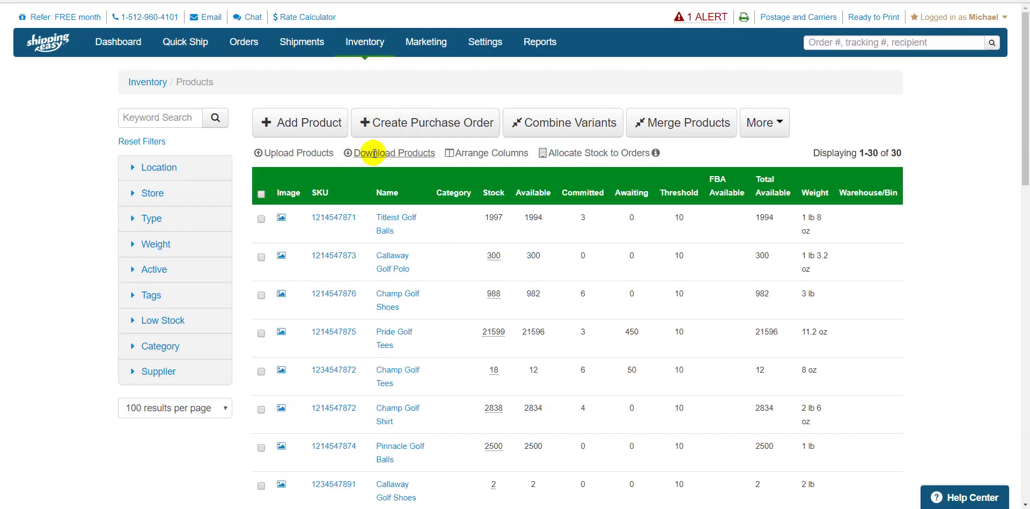
{"action": "left_click", "coordinate": [374, 154]}
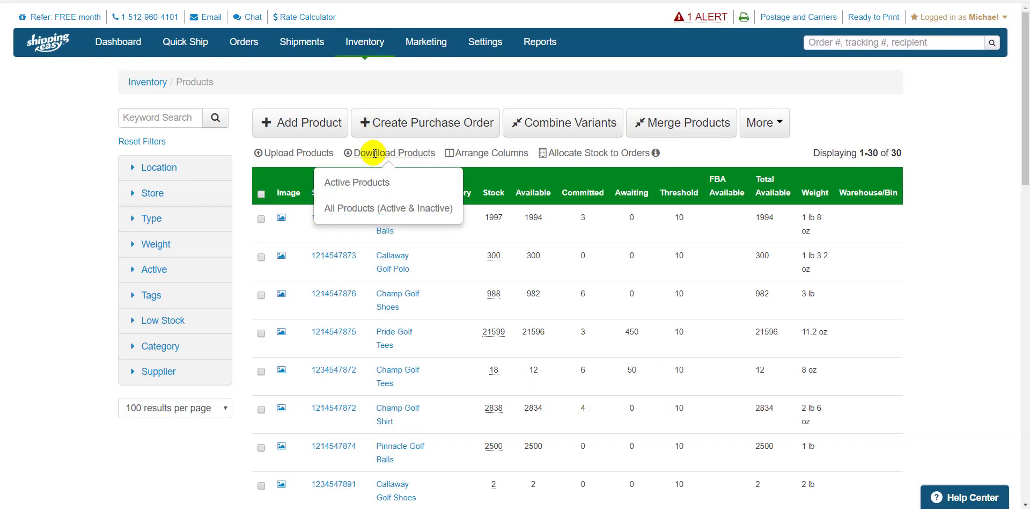
{"action": "left_click", "coordinate": [369, 182]}
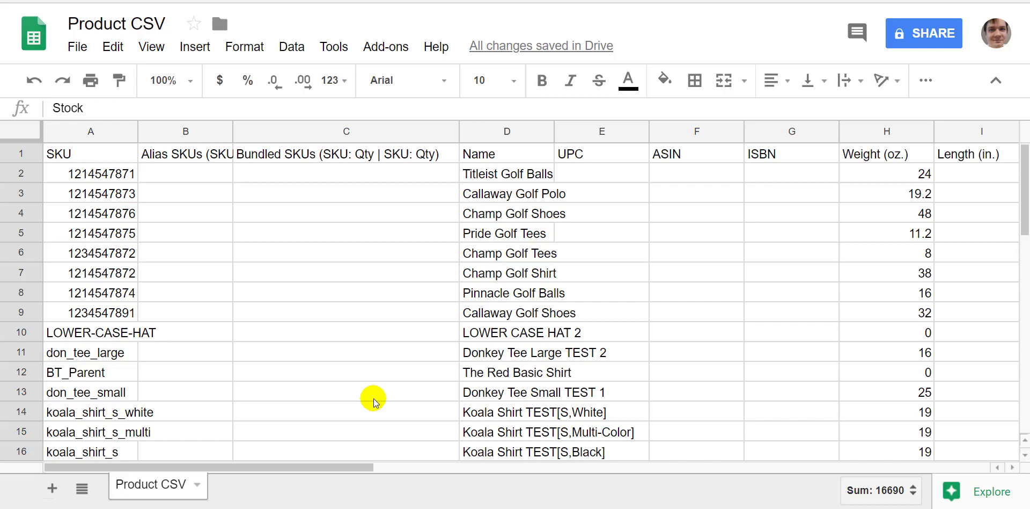
Empty column S (Stock) of the Product CSV, header included
{"action": "left_click_drag", "start_coordinate": [329, 467], "coordinate": [747, 461]}
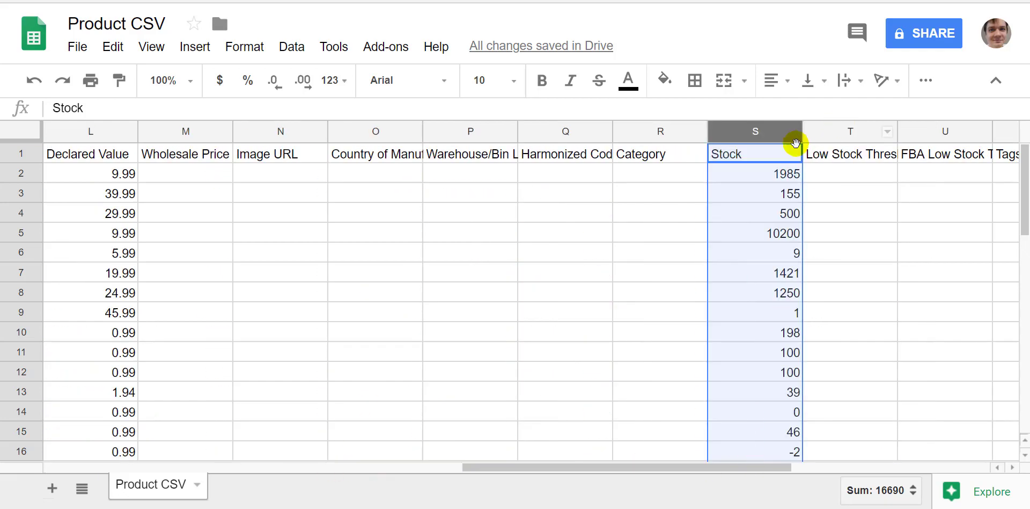
{"action": "key", "text": "Delete"}
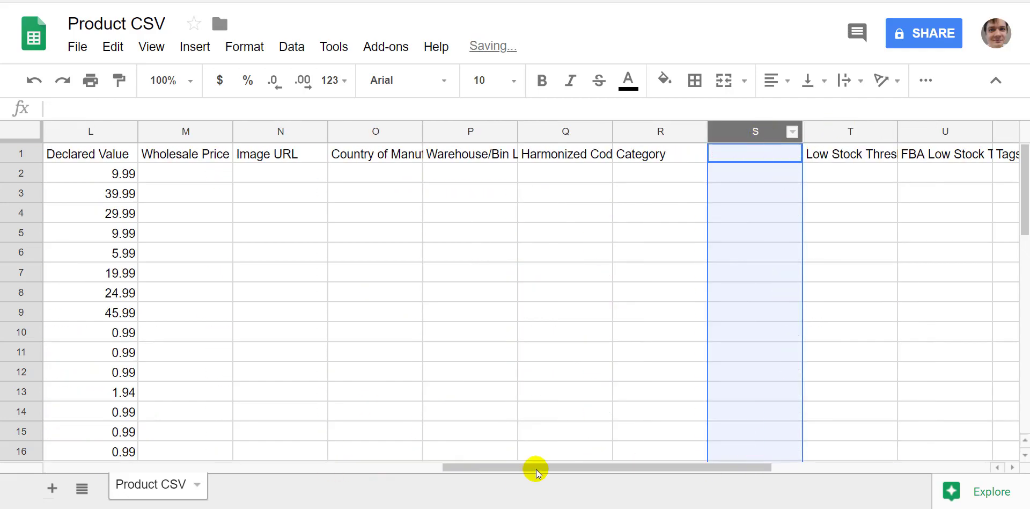
{"action": "left_click_drag", "start_coordinate": [536, 471], "coordinate": [22, 465]}
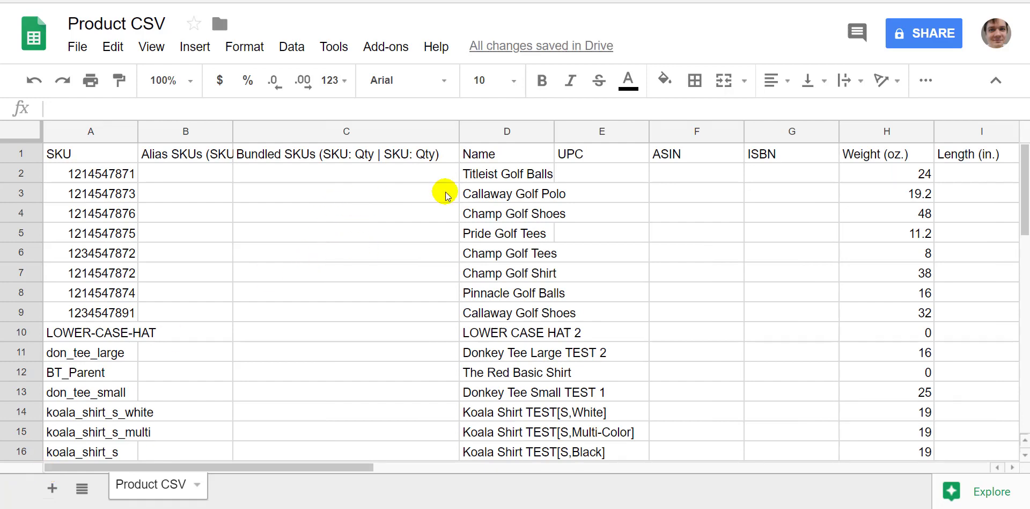
{"action": "left_click", "coordinate": [489, 179]}
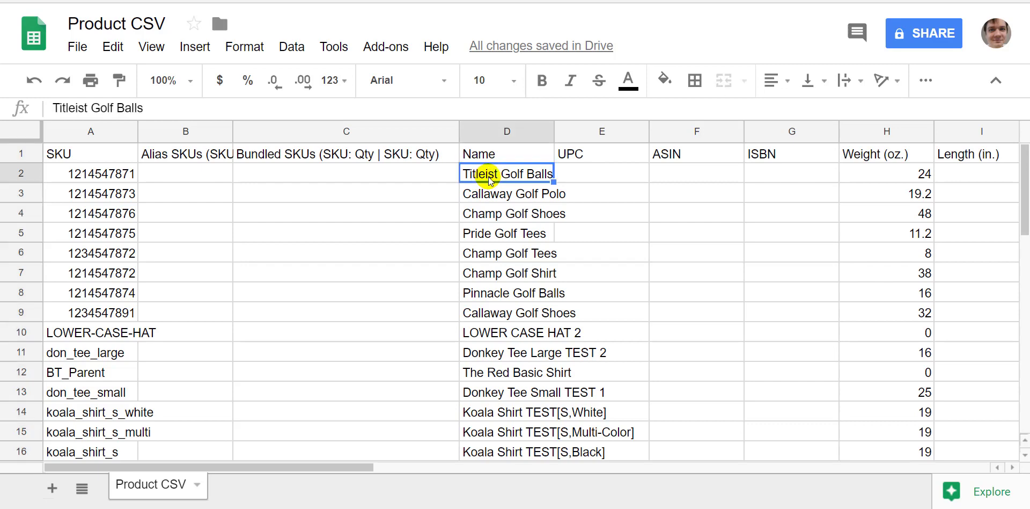
Copy the SKU from cell A5 into the Bundled SKUs cell C2
{"action": "left_click", "coordinate": [354, 181]}
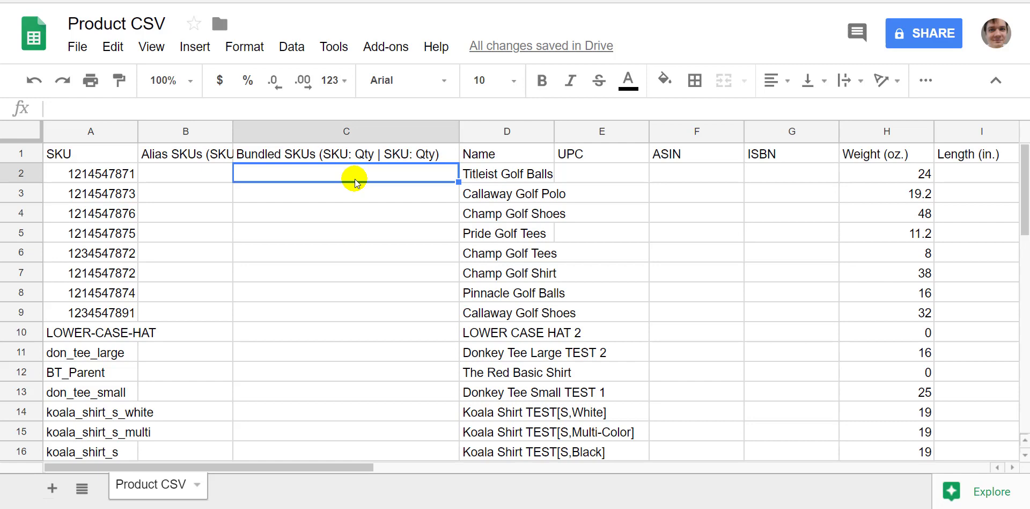
{"action": "left_click", "coordinate": [125, 235]}
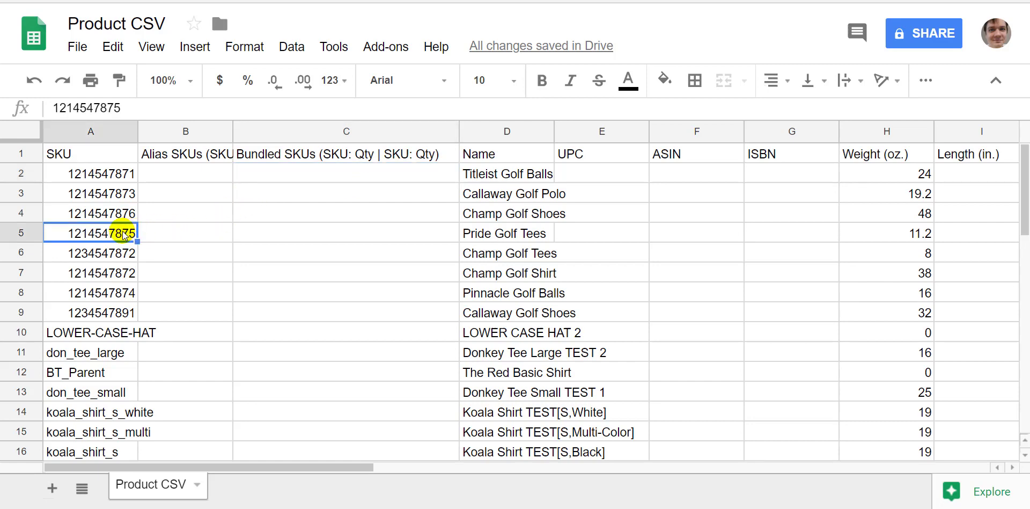
{"action": "key", "text": "ctrl+c"}
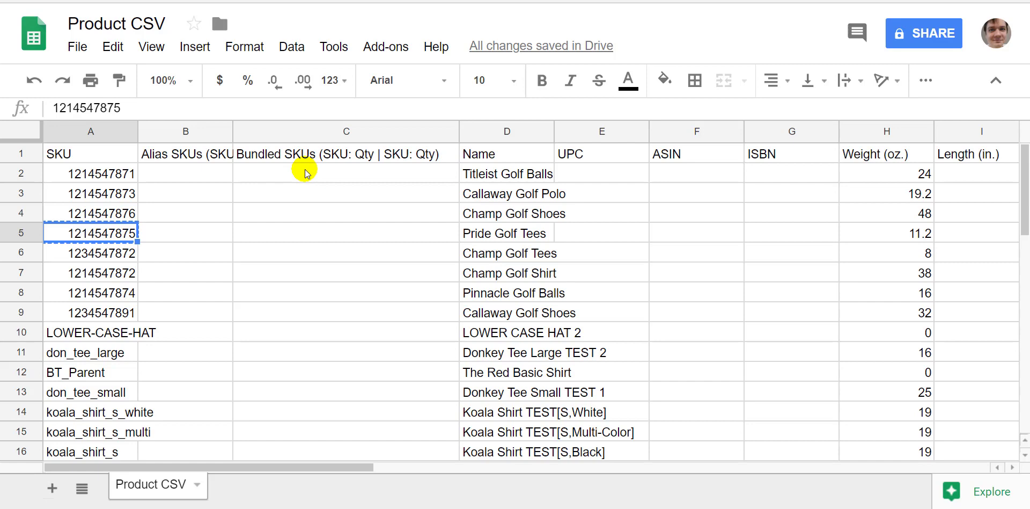
{"action": "left_click", "coordinate": [305, 172]}
{"action": "key", "text": "ctrl+v"}
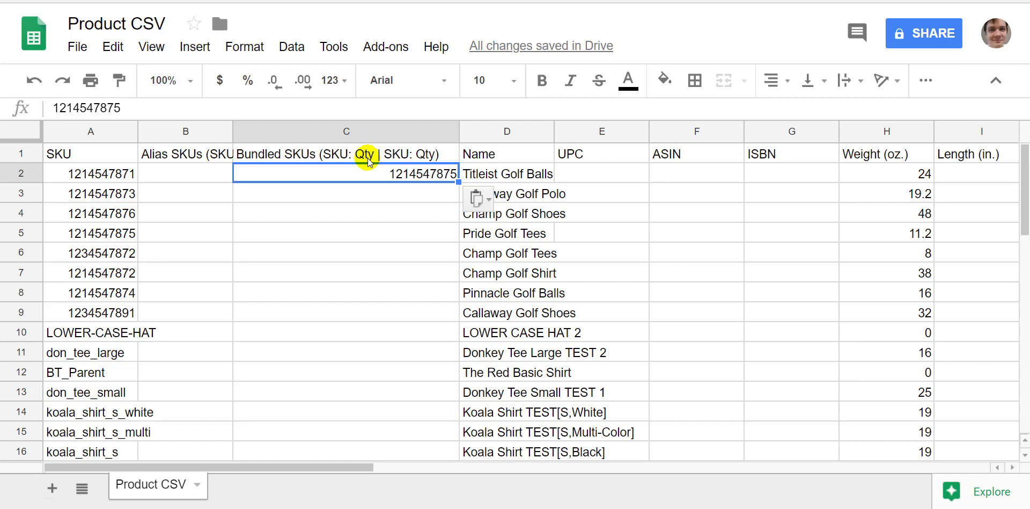
{"action": "left_click", "coordinate": [285, 112]}
{"action": "type", "text": ":"}
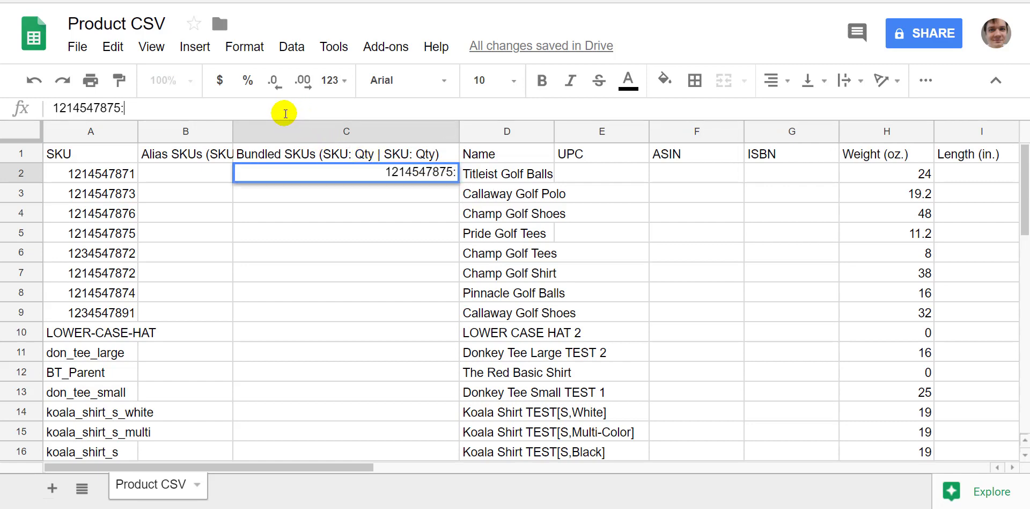
{"action": "type", "text": " 4"}
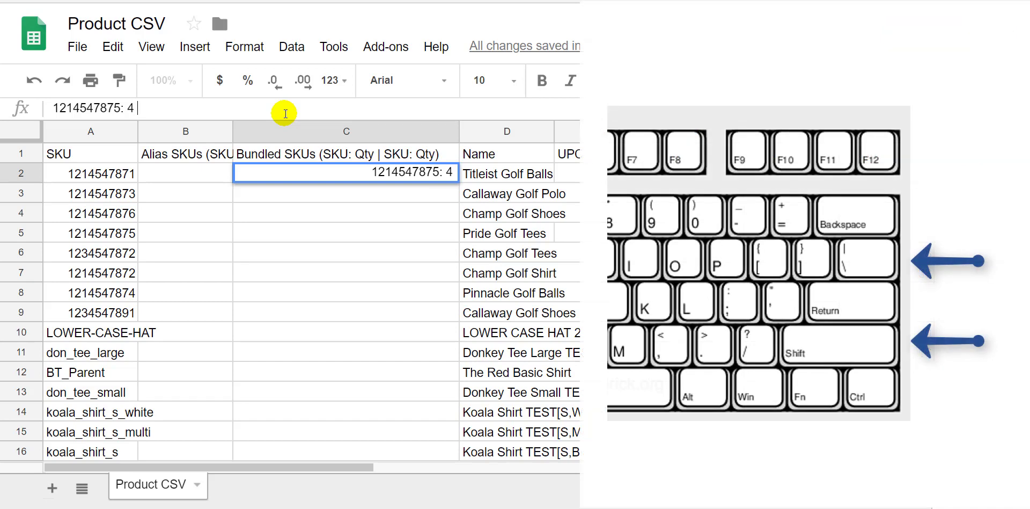
{"action": "type", "text": " |"}
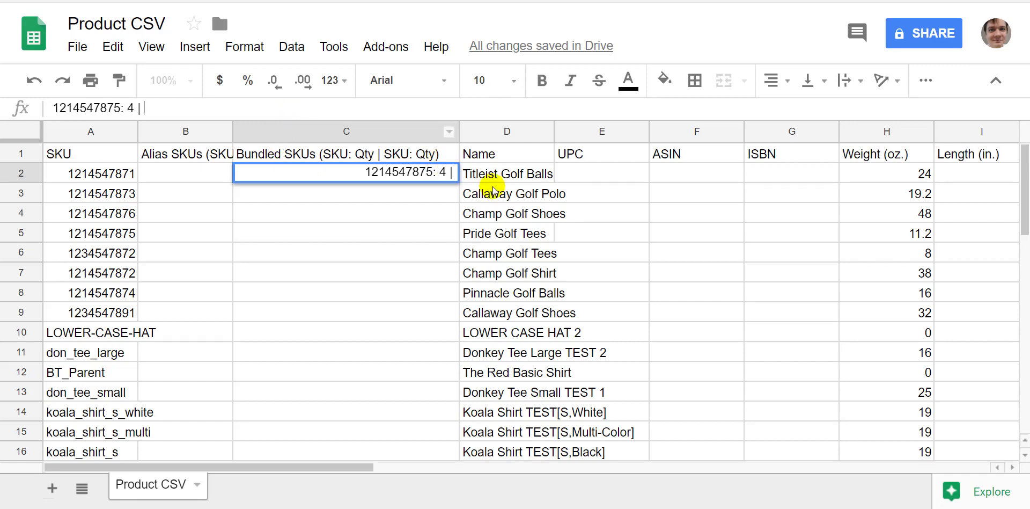
{"action": "key", "text": "BackSpace"}
{"action": "key", "text": "BackSpace"}
{"action": "key", "text": "BackSpace"}
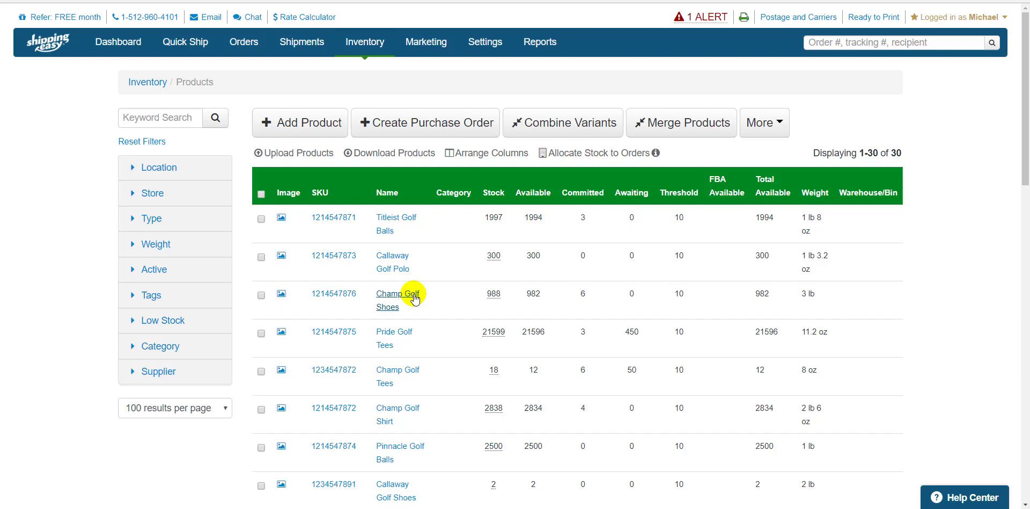
Upload the 'products 2' CSV file and review the resulting column-mapping page
{"action": "left_click", "coordinate": [299, 153]}
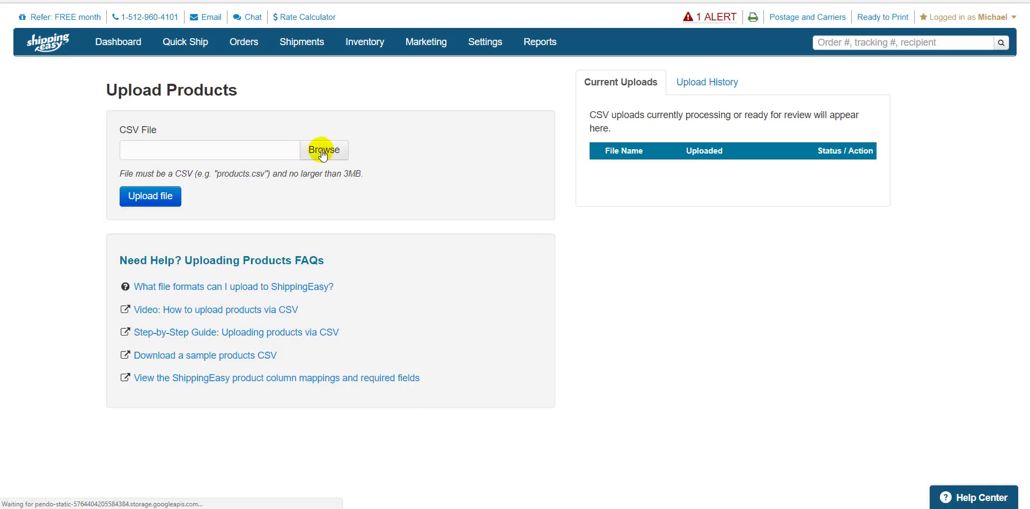
{"action": "left_click", "coordinate": [325, 151]}
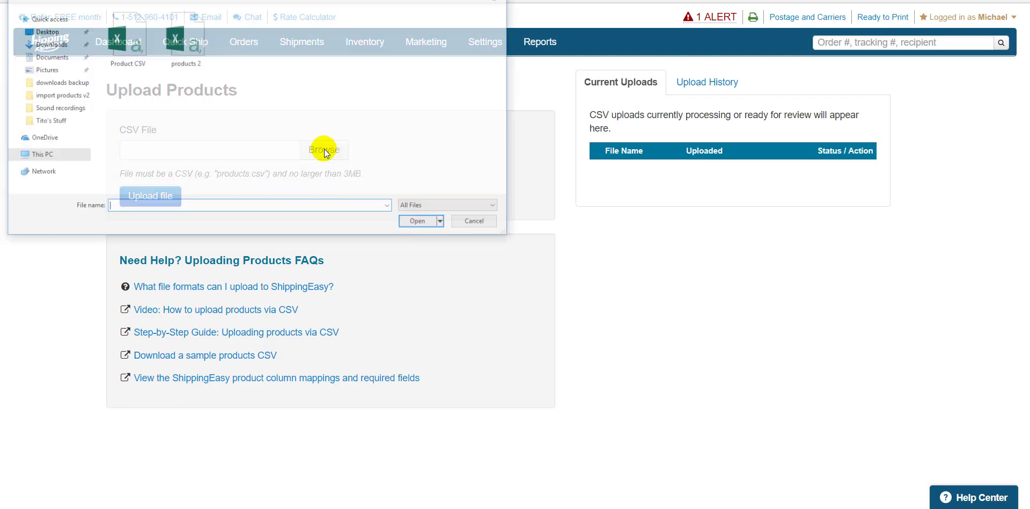
{"action": "left_click", "coordinate": [185, 43]}
{"action": "left_click", "coordinate": [410, 222]}
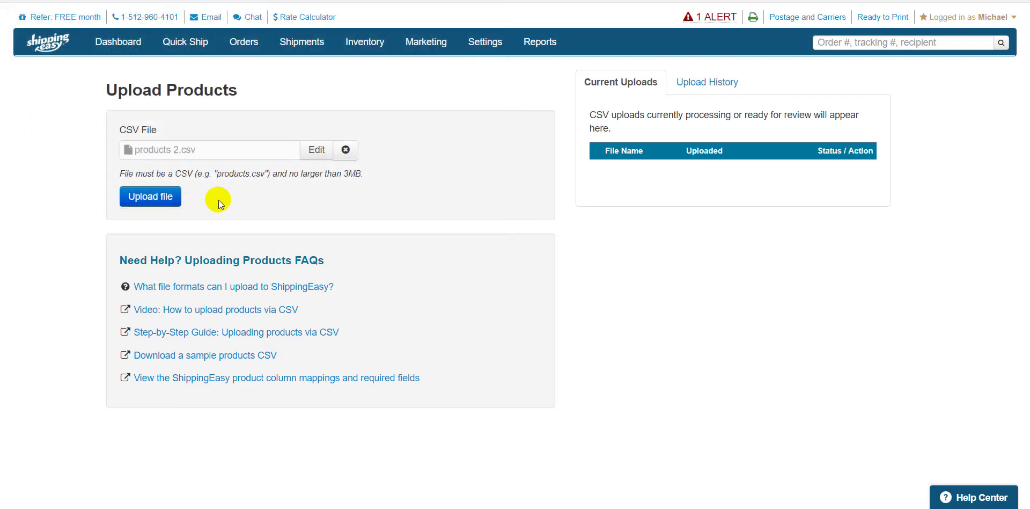
{"action": "left_click", "coordinate": [157, 197]}
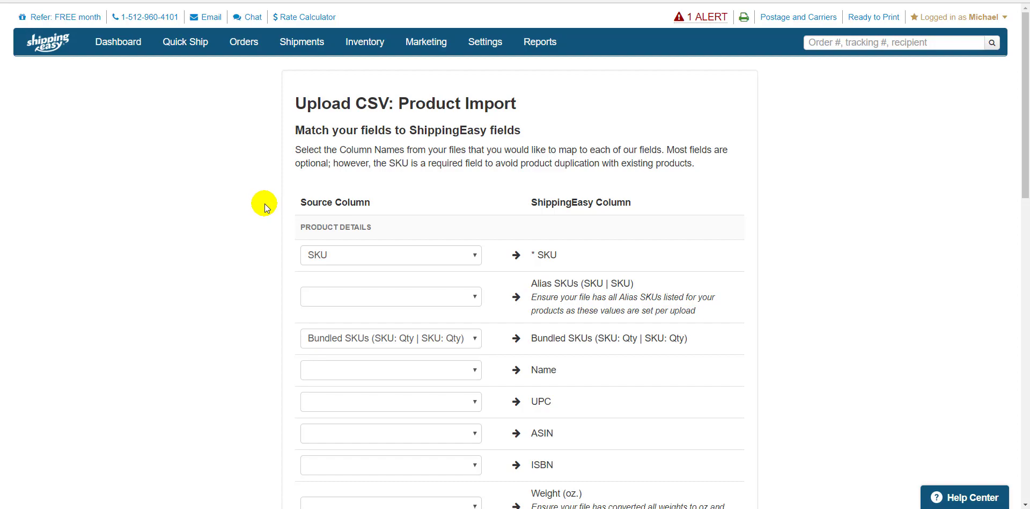
{"action": "scroll", "coordinate": [263, 234], "scroll_direction": "down", "scroll_amount": 4}
{"action": "scroll", "coordinate": [263, 233], "scroll_direction": "down", "scroll_amount": 4}
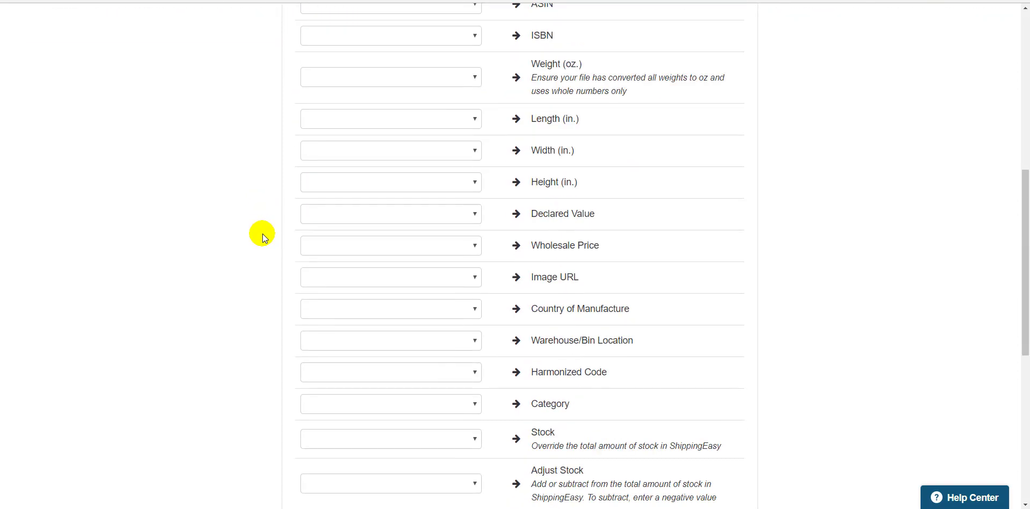
{"action": "scroll", "coordinate": [262, 233], "scroll_direction": "down", "scroll_amount": 6}
Clear columns B and D–I (Alias SKUs, Name, UPC, ASIN, ISBN, Weight, Length) in the Product CSV
{"action": "left_click", "coordinate": [159, 132]}
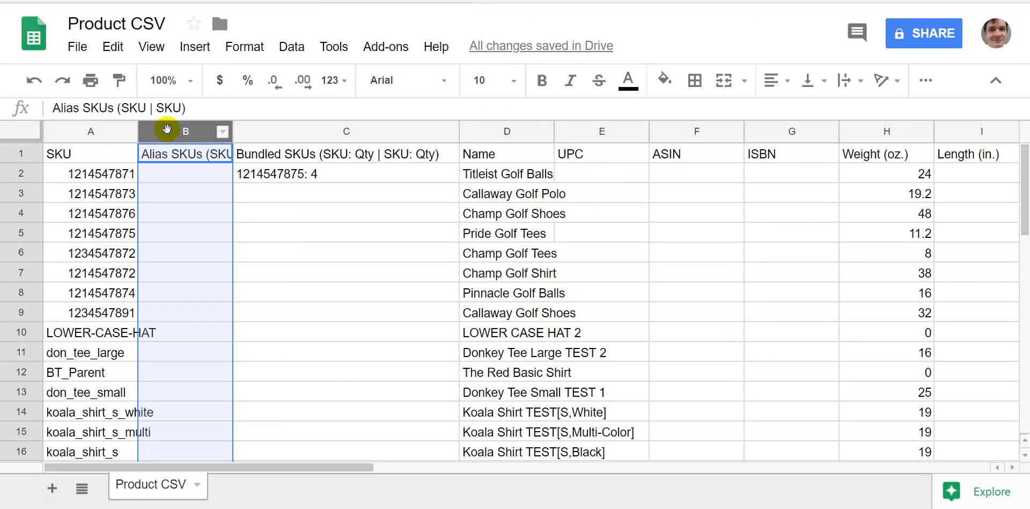
{"action": "key", "text": "Delete"}
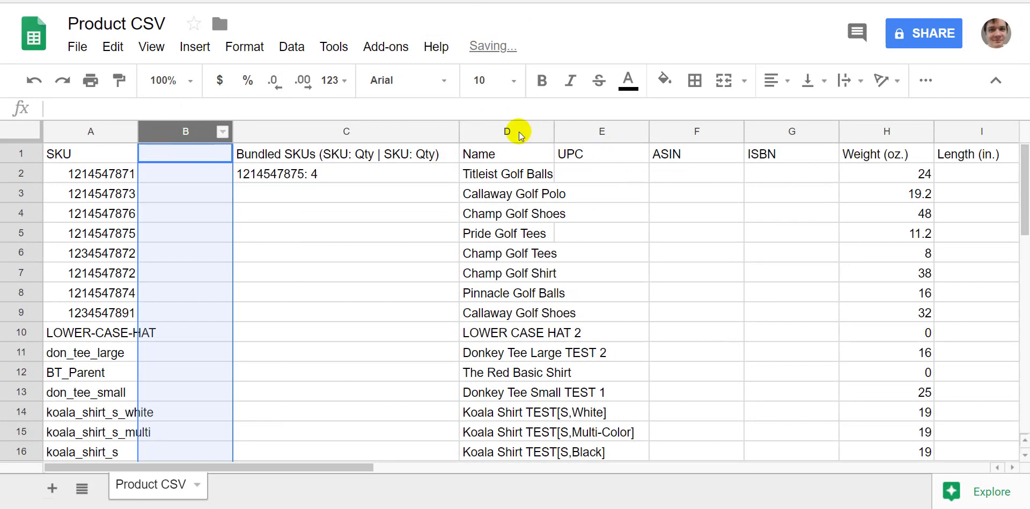
{"action": "left_click", "coordinate": [507, 132]}
{"action": "key", "text": "Delete"}
{"action": "left_click", "coordinate": [607, 131]}
{"action": "key", "text": "Delete"}
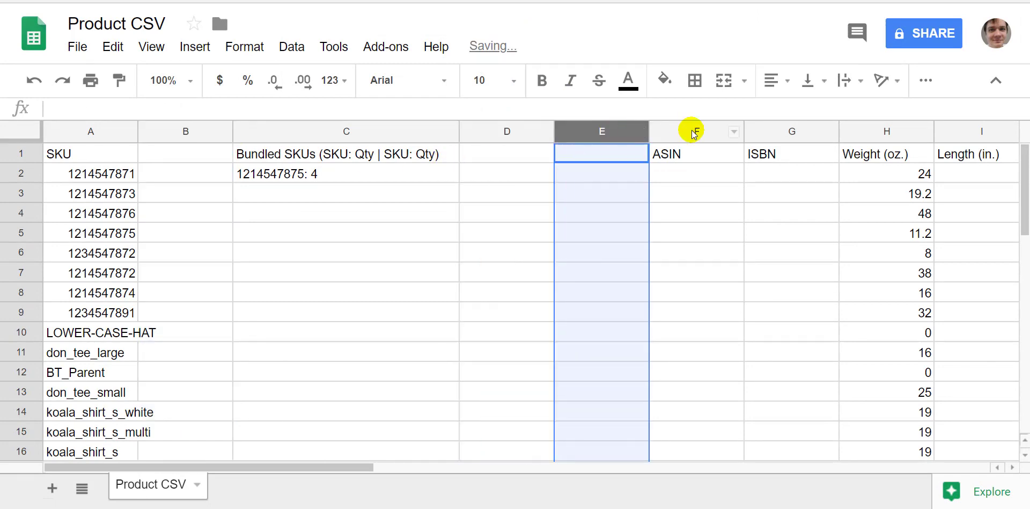
{"action": "left_click", "coordinate": [692, 131]}
{"action": "key", "text": "Delete"}
{"action": "left_click", "coordinate": [794, 132]}
{"action": "key", "text": "Delete"}
{"action": "left_click", "coordinate": [882, 132]}
{"action": "key", "text": "Delete"}
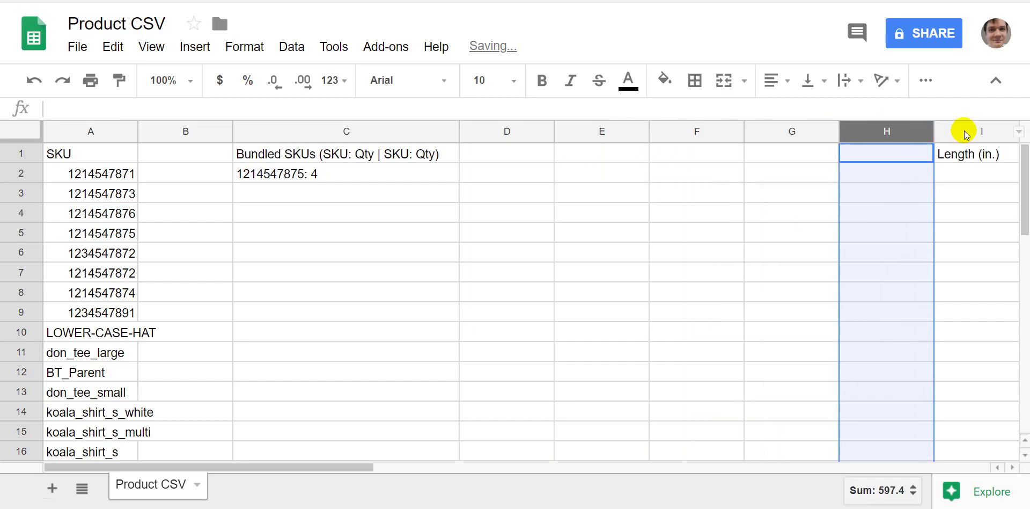
{"action": "left_click", "coordinate": [965, 132]}
{"action": "key", "text": "Delete"}
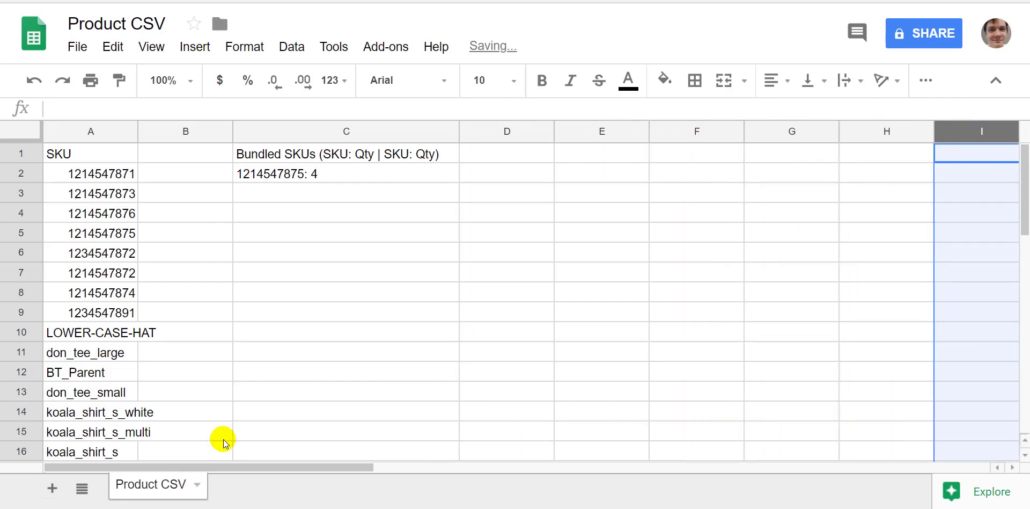
{"action": "left_click_drag", "start_coordinate": [224, 469], "coordinate": [574, 465]}
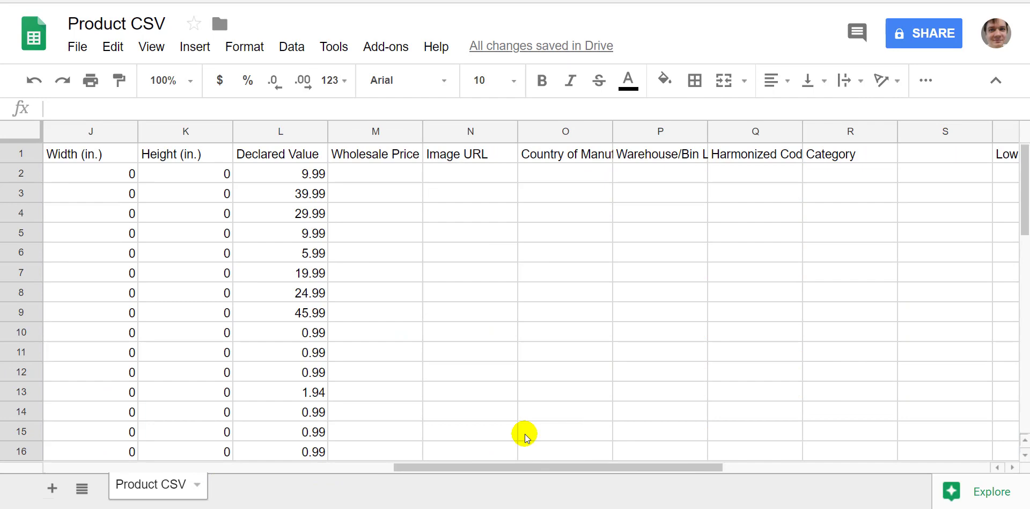
Accept the column mapping and complete the ready upload of products_2.csv
{"action": "left_click", "coordinate": [69, 131]}
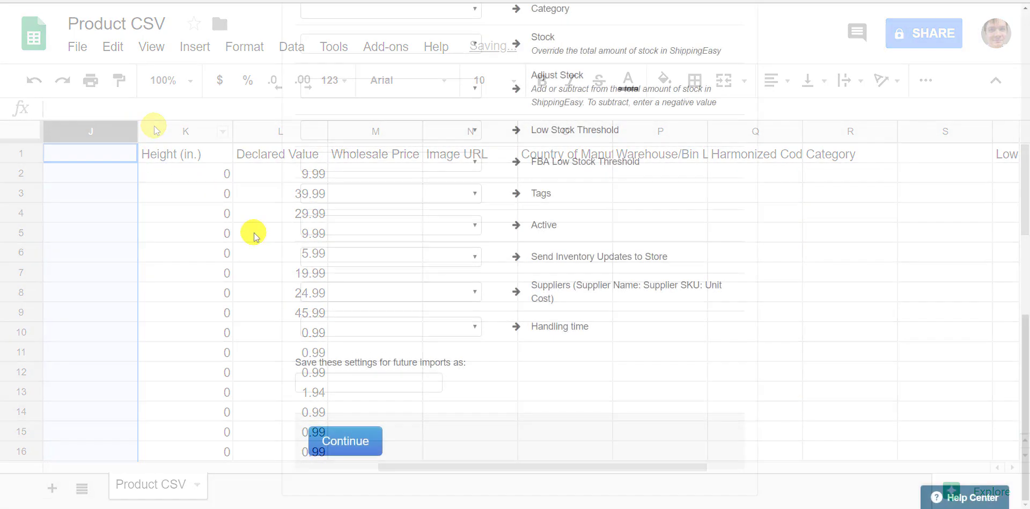
{"action": "left_click", "coordinate": [345, 447]}
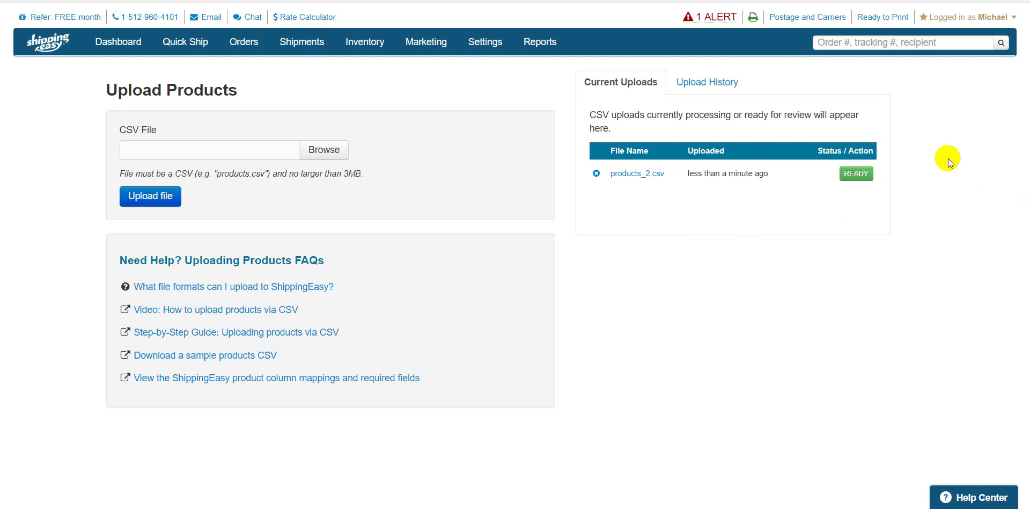
{"action": "left_click", "coordinate": [852, 175]}
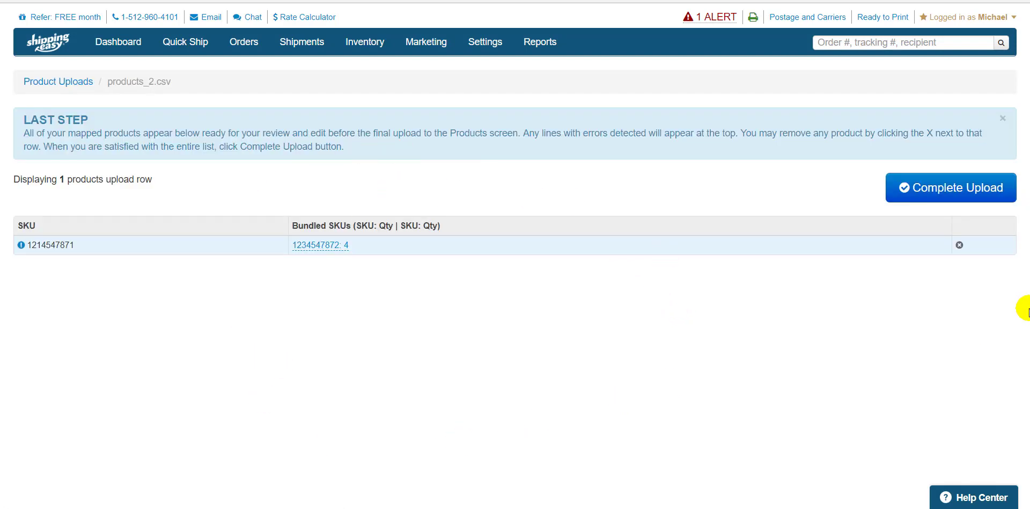
{"action": "left_click", "coordinate": [925, 185]}
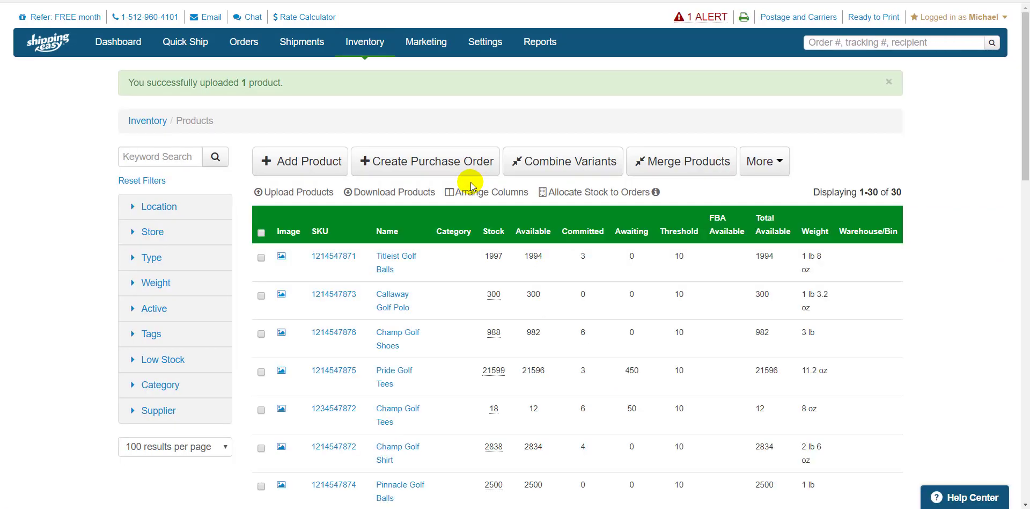
Find 'How to: Set up Bundled Products' via a Help Center search for 'bundles' and open it in a new tab
{"action": "left_click", "coordinate": [964, 498]}
{"action": "left_click", "coordinate": [801, 196]}
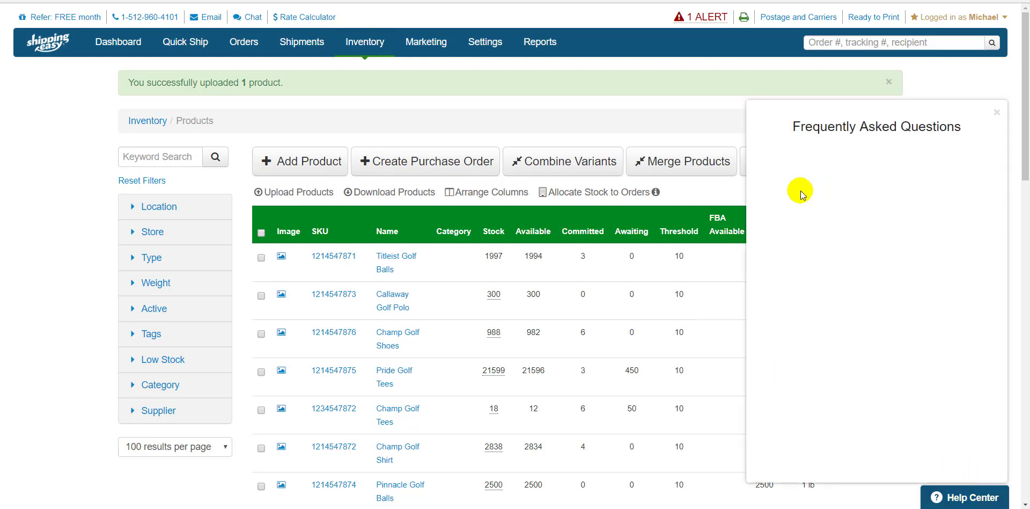
{"action": "type", "text": "bun"}
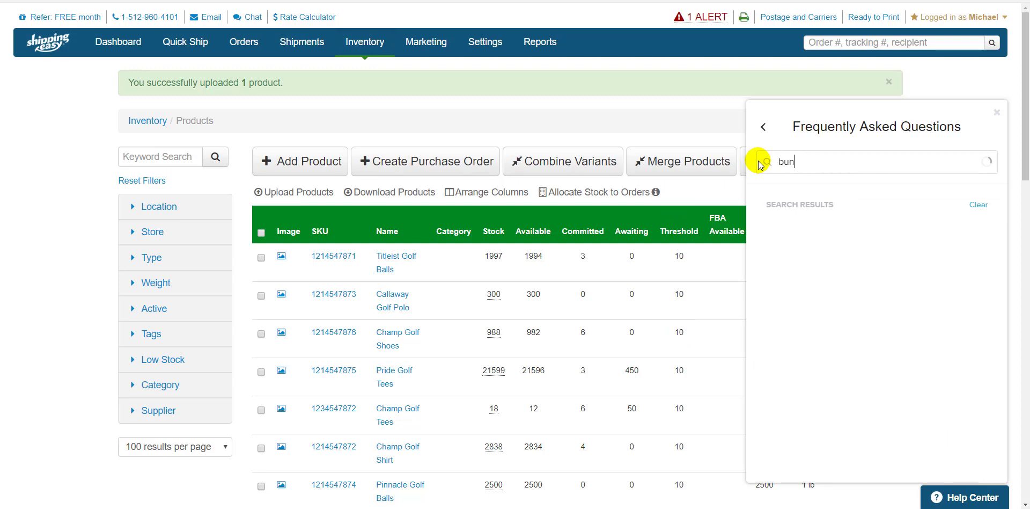
{"action": "type", "text": "dles"}
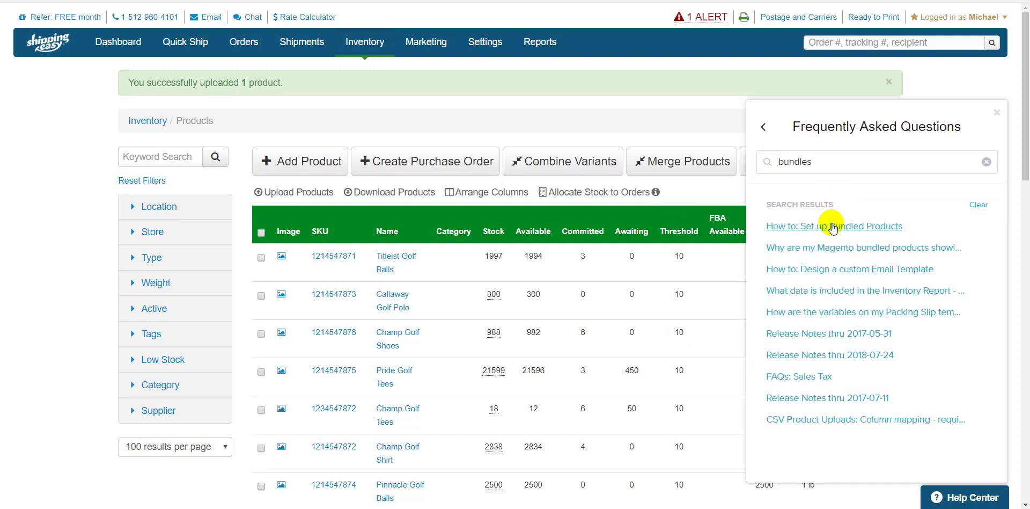
{"action": "left_click", "coordinate": [833, 227]}
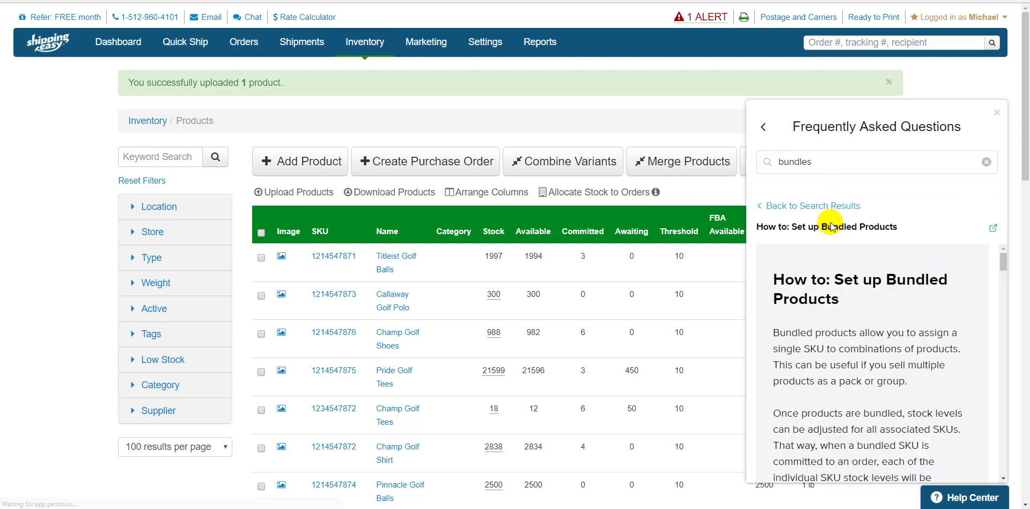
{"action": "left_click", "coordinate": [993, 229]}
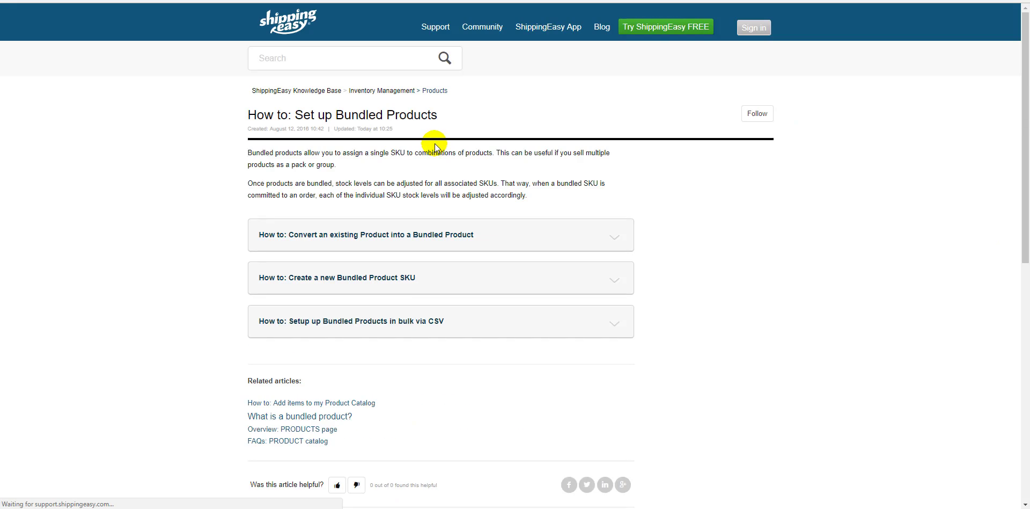